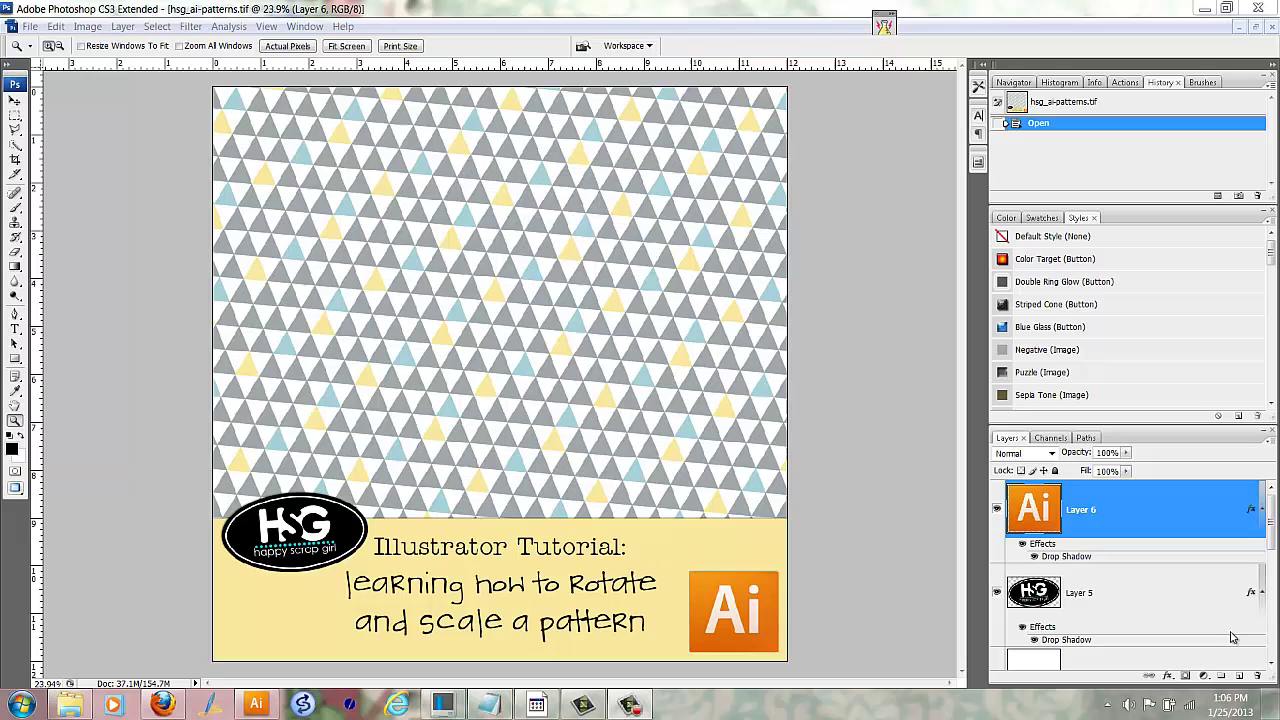
# Switch from Photoshop to the hsg_ai-pattern file.ai document in Illustrator.
pyautogui.click(254, 705)
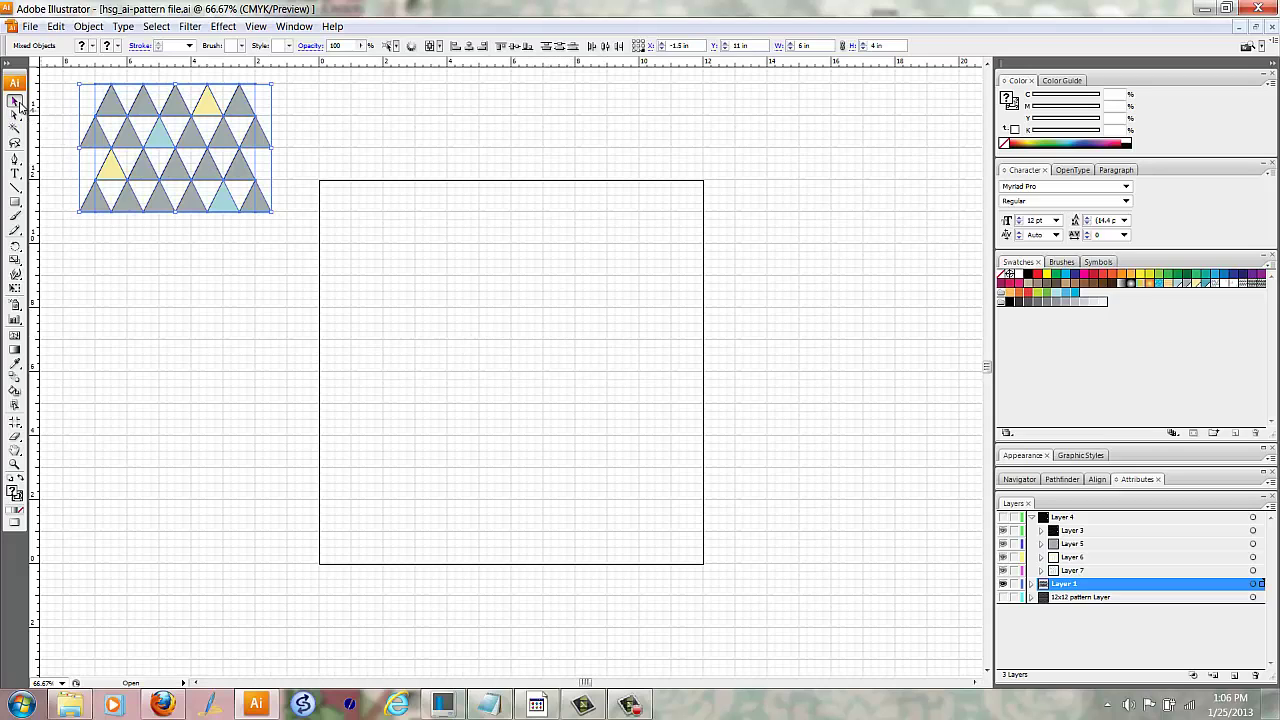
# Add the triangle tile to the Swatches panel as a pattern and create a new layer.
pyautogui.click(66, 78)
pyautogui.moveTo(65, 78)
pyautogui.mouseDown()
pyautogui.moveTo(274, 230)
pyautogui.moveTo(727, 218)
pyautogui.moveTo(1175, 315)
pyautogui.mouseUp()
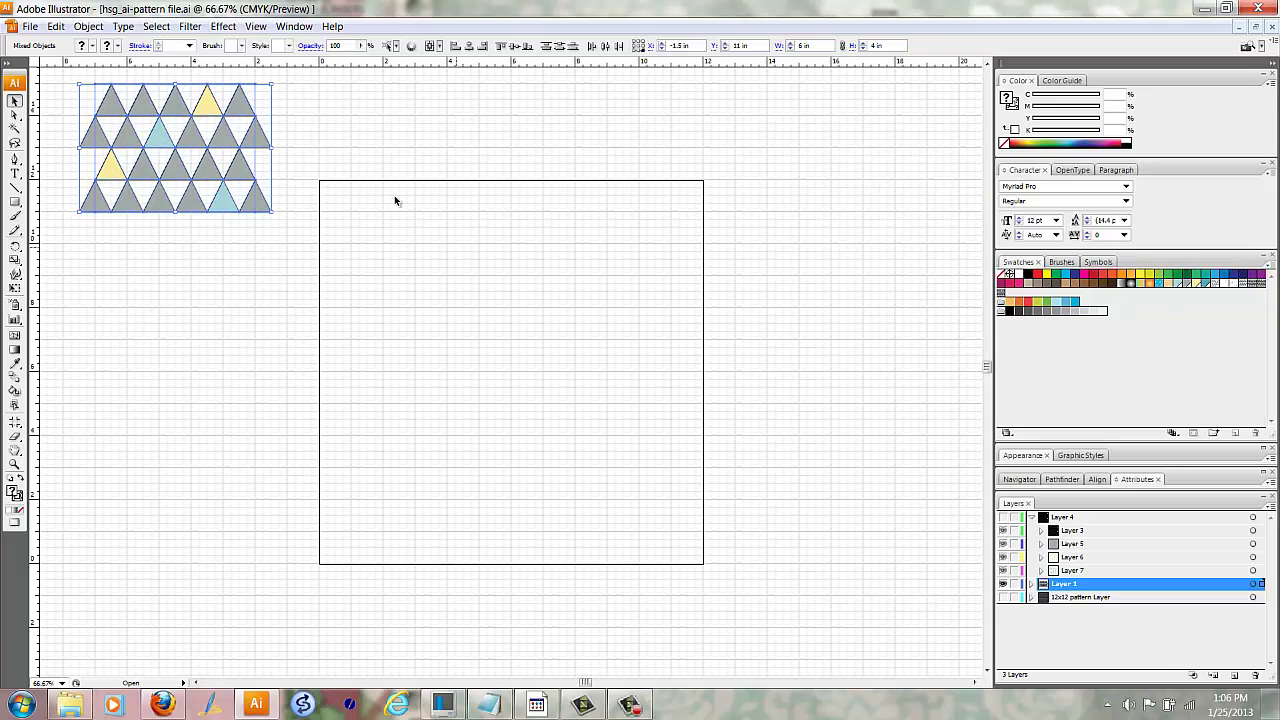
pyautogui.click(1235, 678)
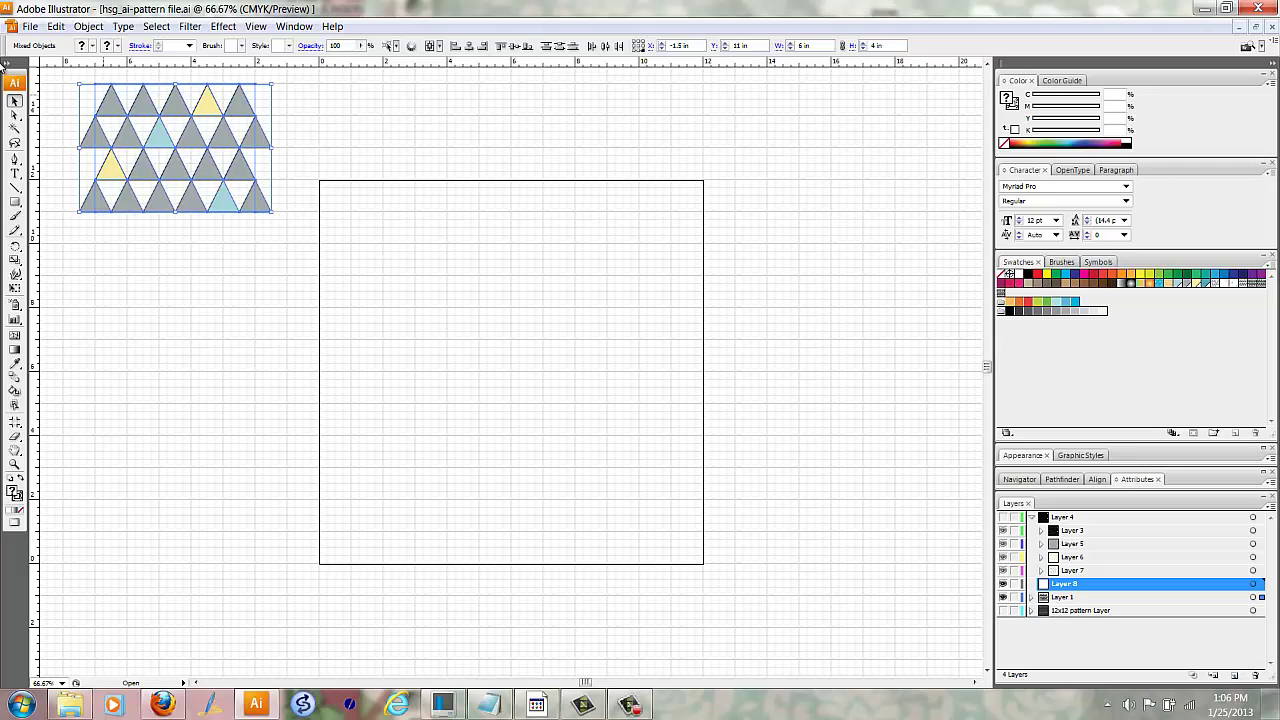
# Draw a 12 x 12 in square with no stroke, filled with the triangle pattern swatch.
pyautogui.click(15, 203)
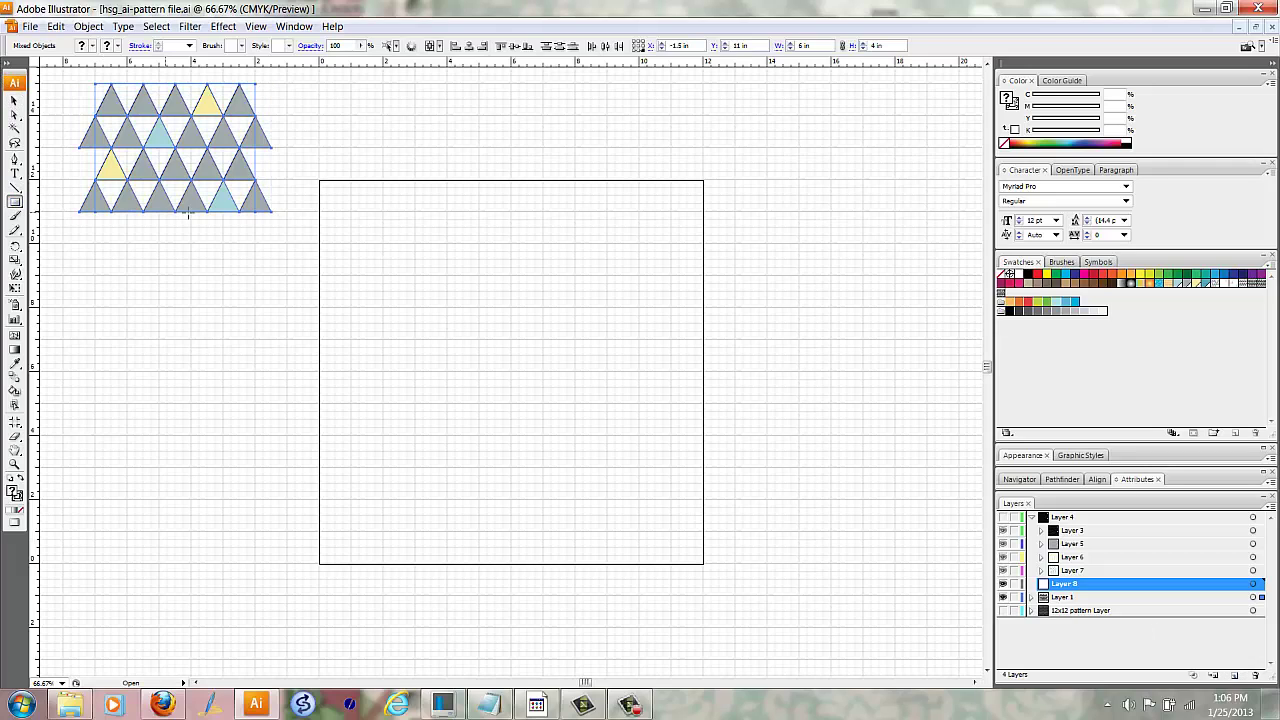
pyautogui.moveTo(321, 182); pyautogui.dragTo(704, 566)
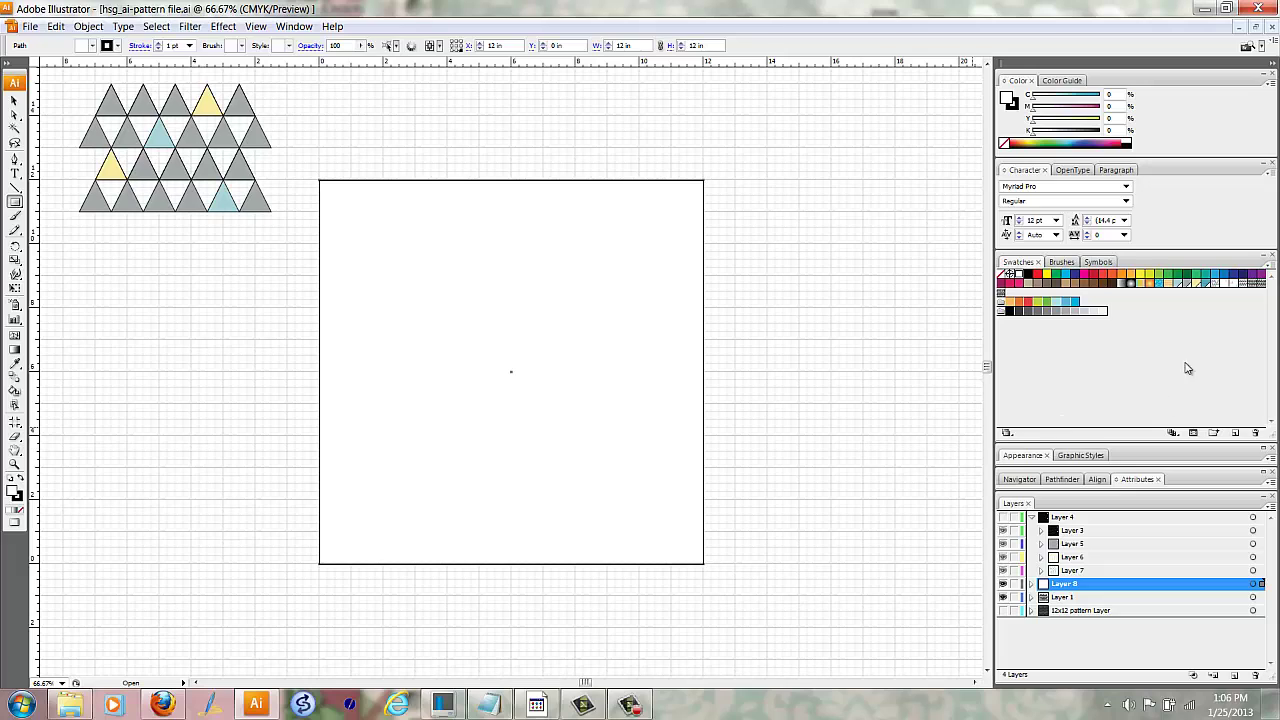
pyautogui.click(19, 495)
pyautogui.click(22, 510)
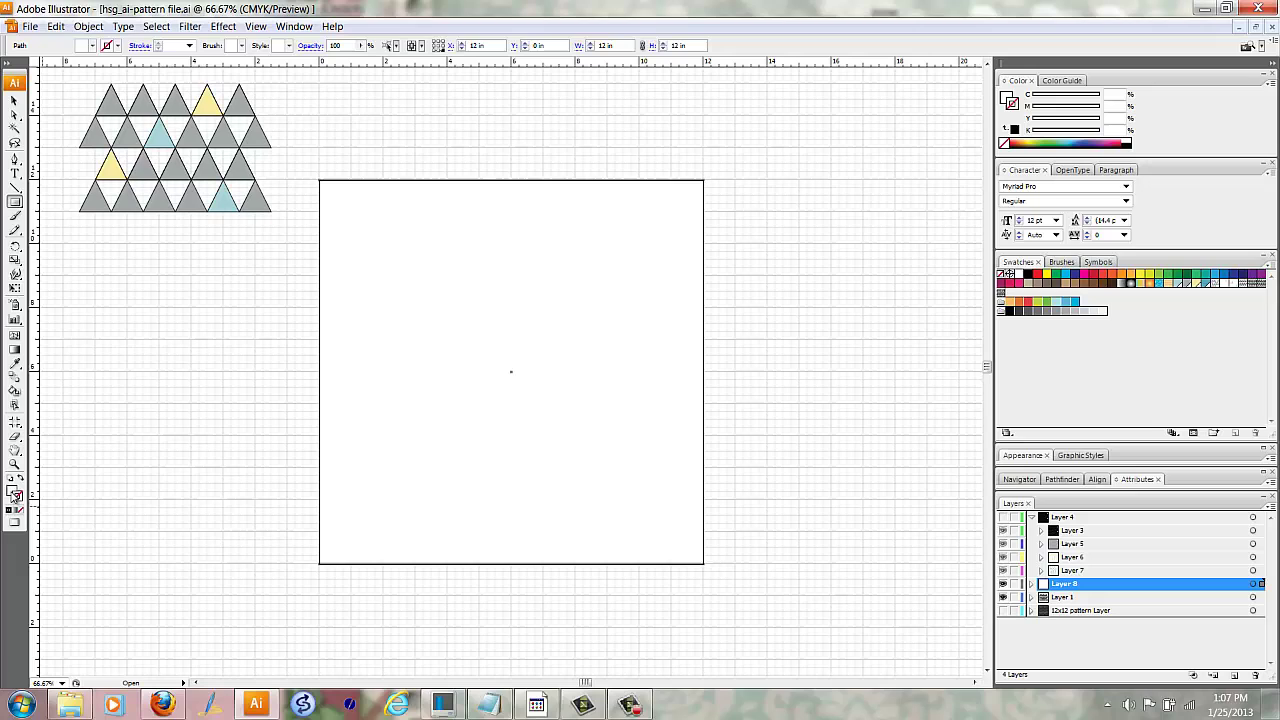
pyautogui.click(12, 490)
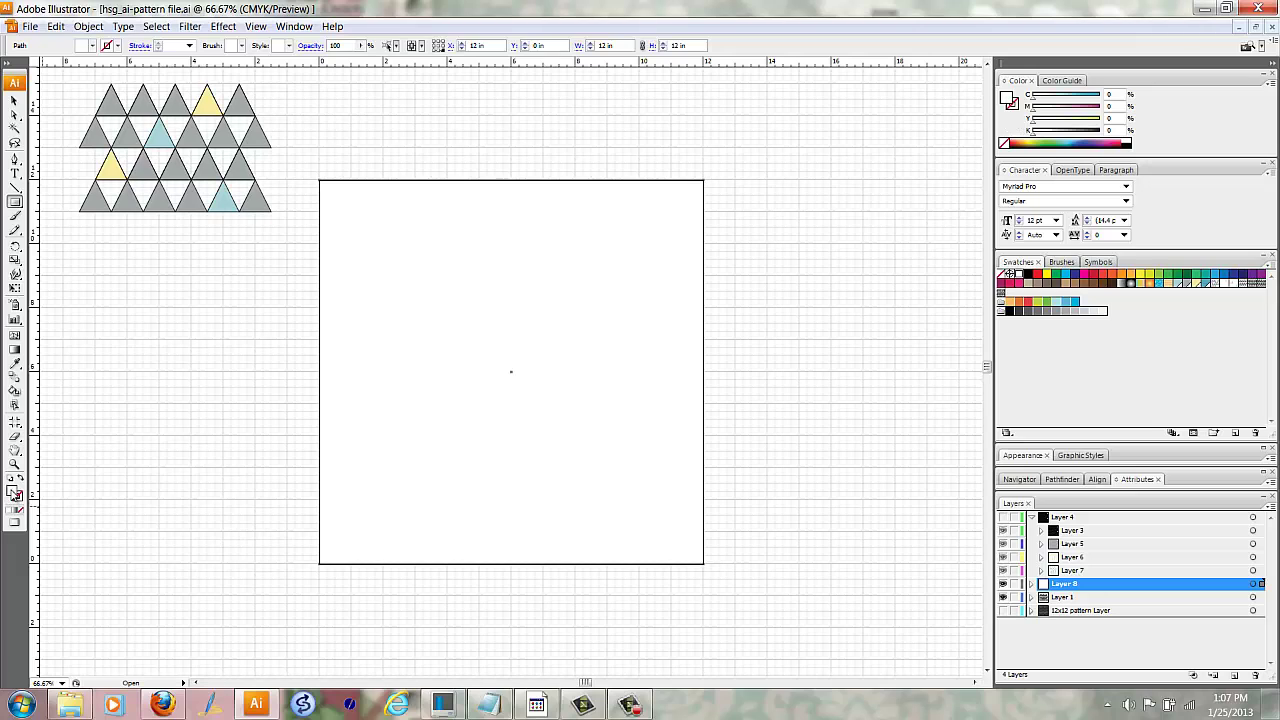
pyautogui.click(1259, 284)
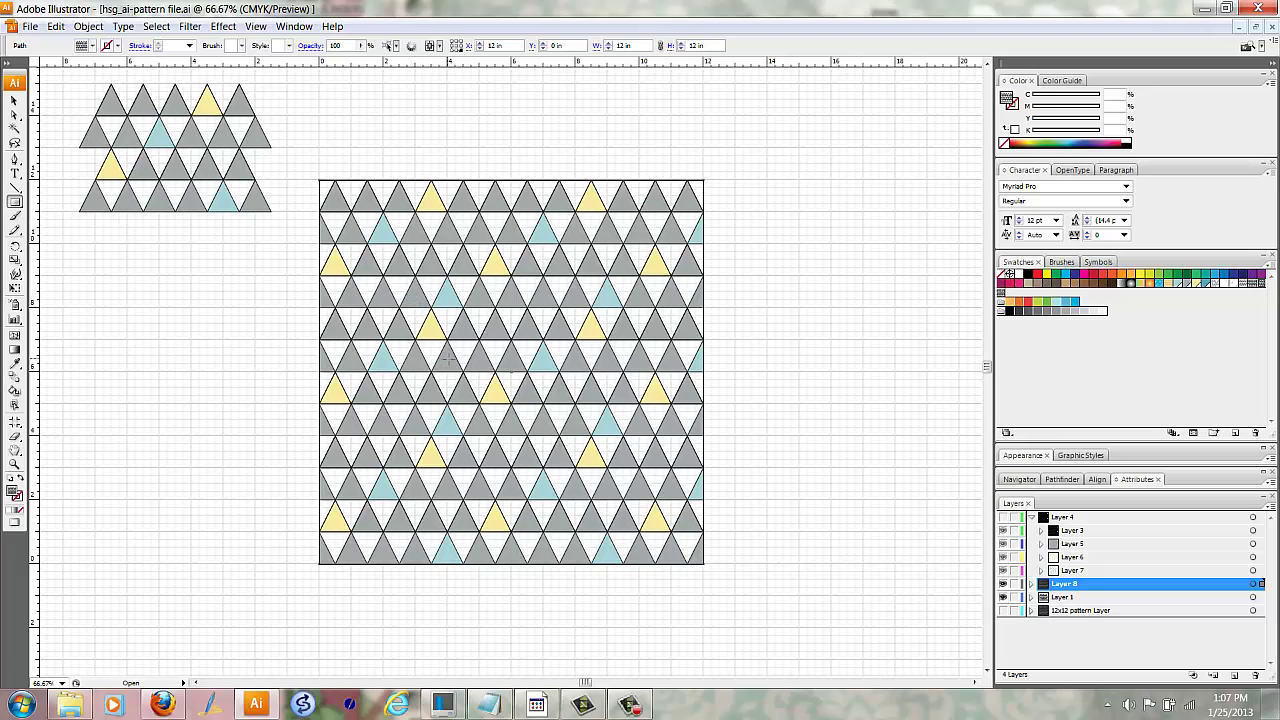
pyautogui.click(14, 101)
pyautogui.hotkey('ctrl', 'a')
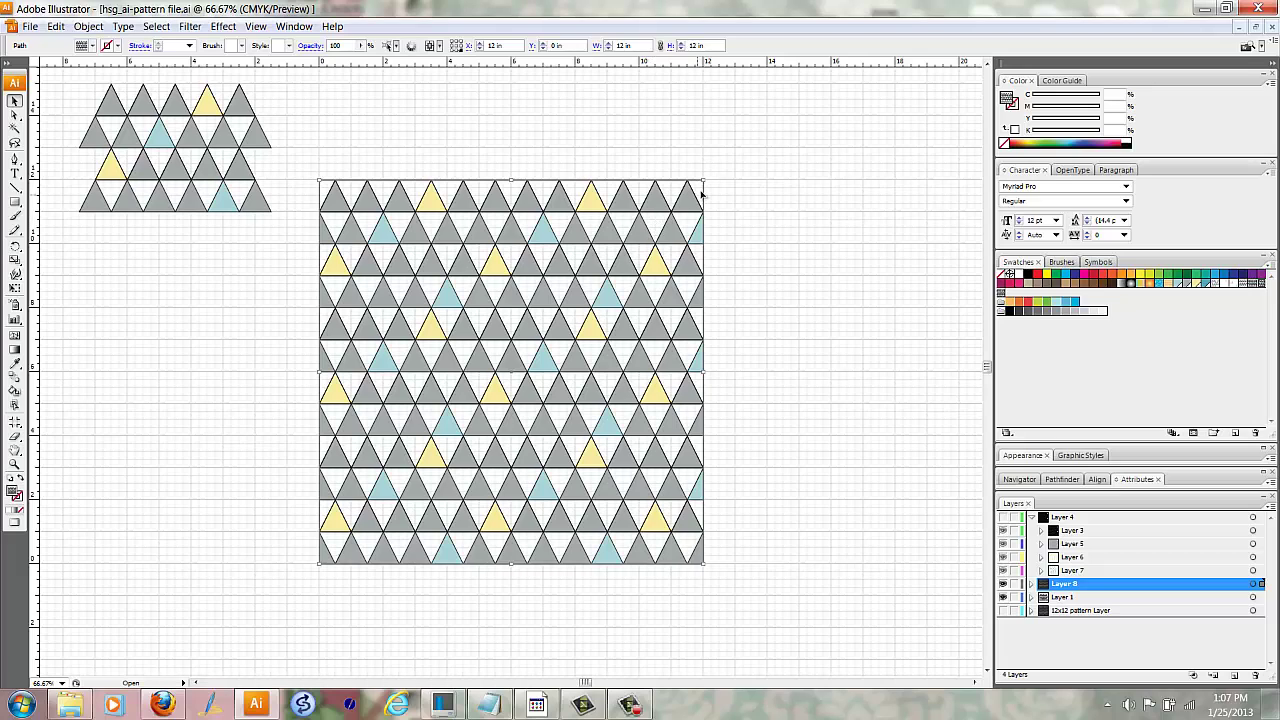
pyautogui.click(704, 178)
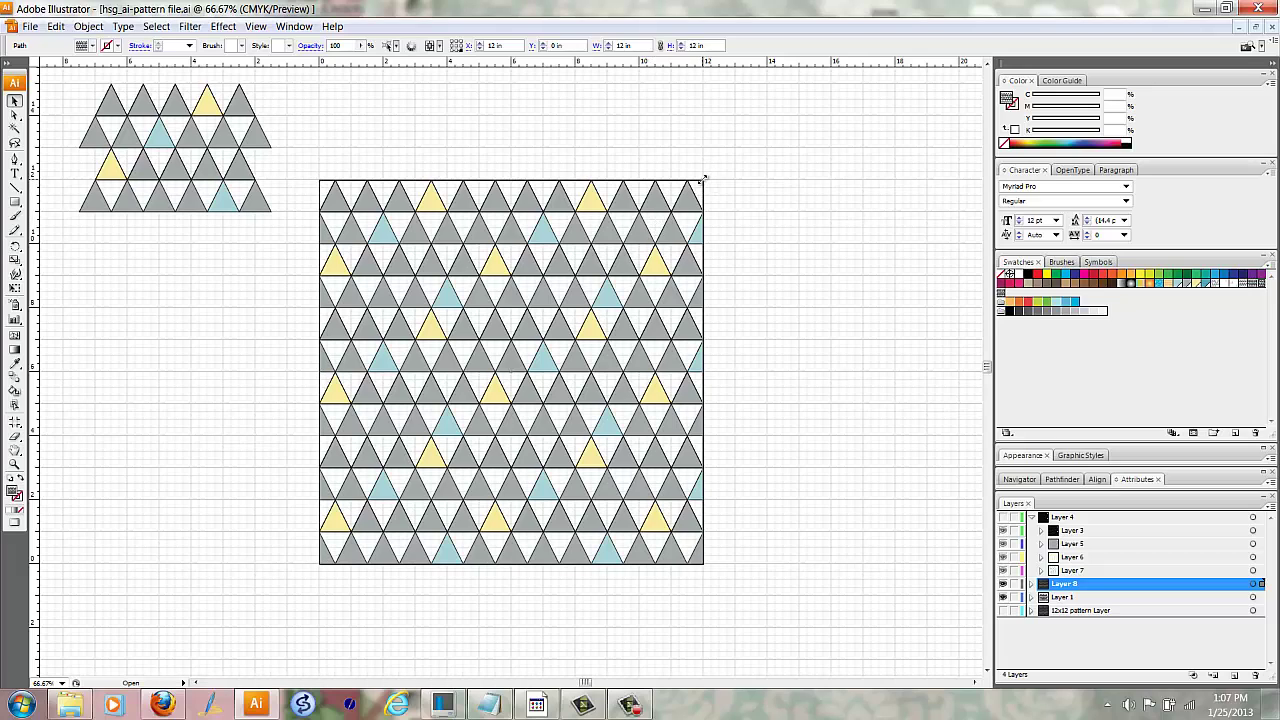
pyautogui.moveTo(704, 178); pyautogui.dragTo(570, 316)
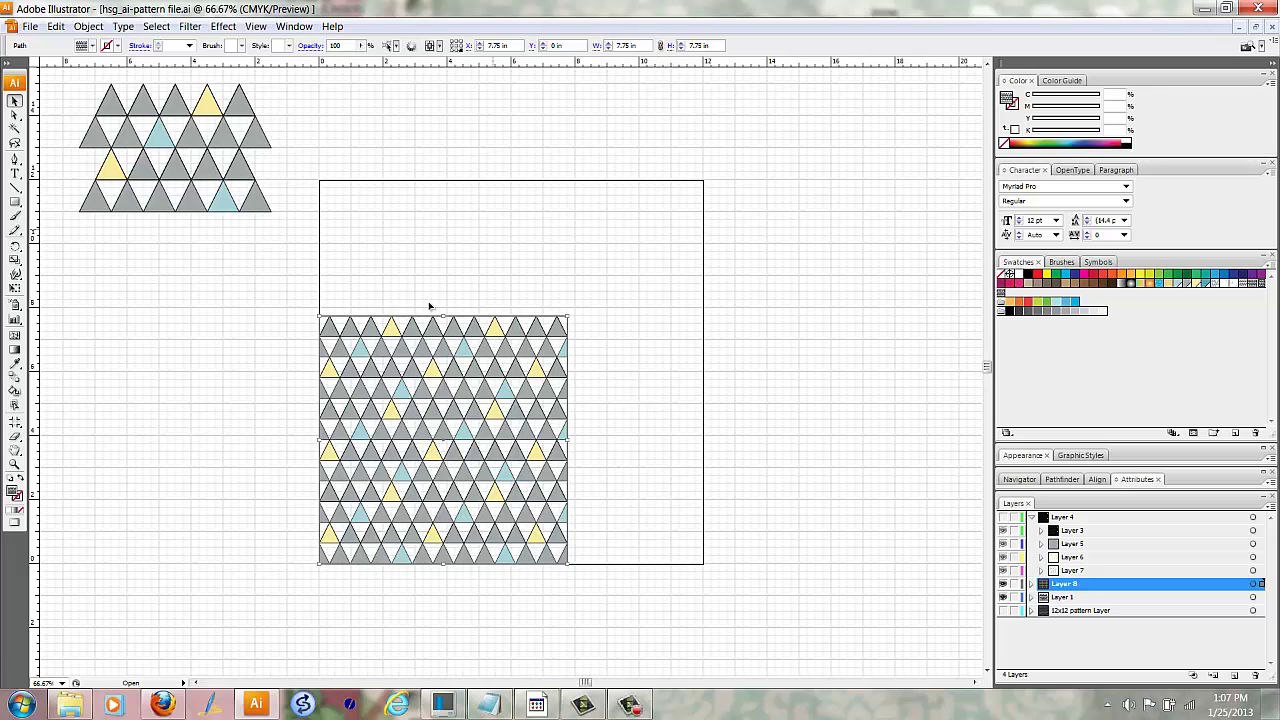
pyautogui.hotkey('ctrl', 'z')
pyautogui.click(557, 311)
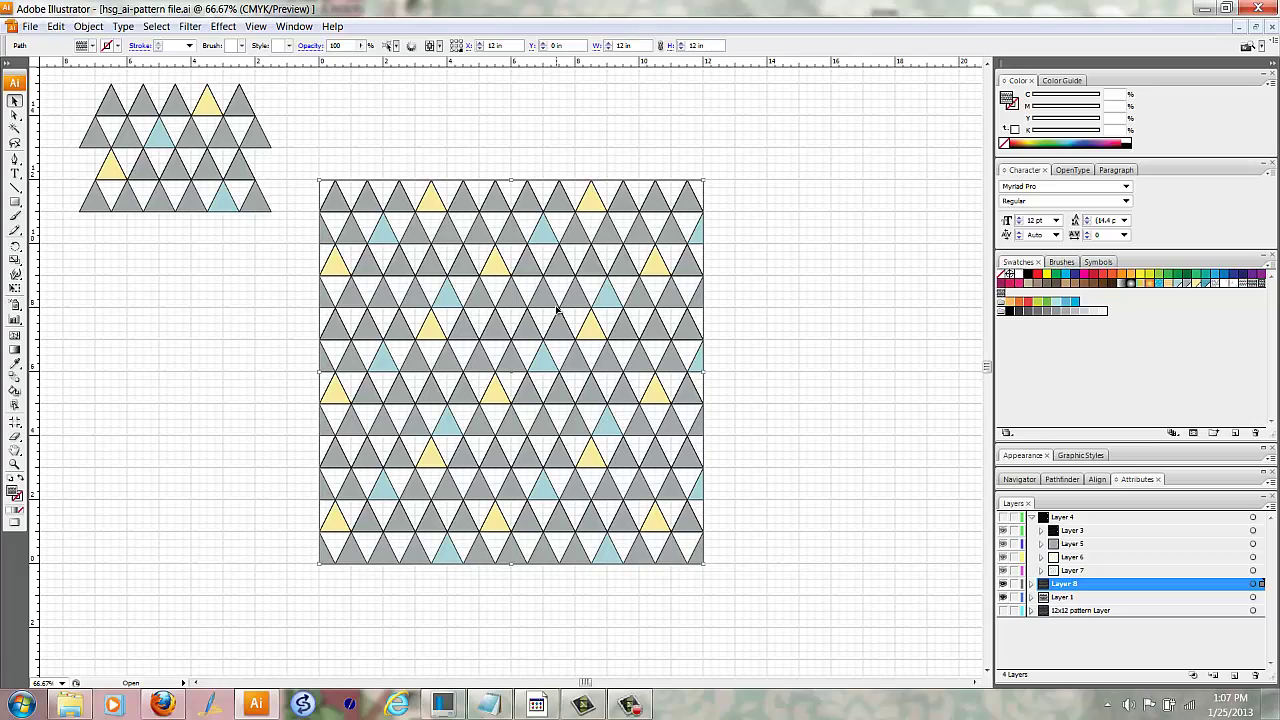
# Set Transform > Scale to 50% uniform, Patterns only, leaving the square unchanged.
pyautogui.rightClick(512, 331)
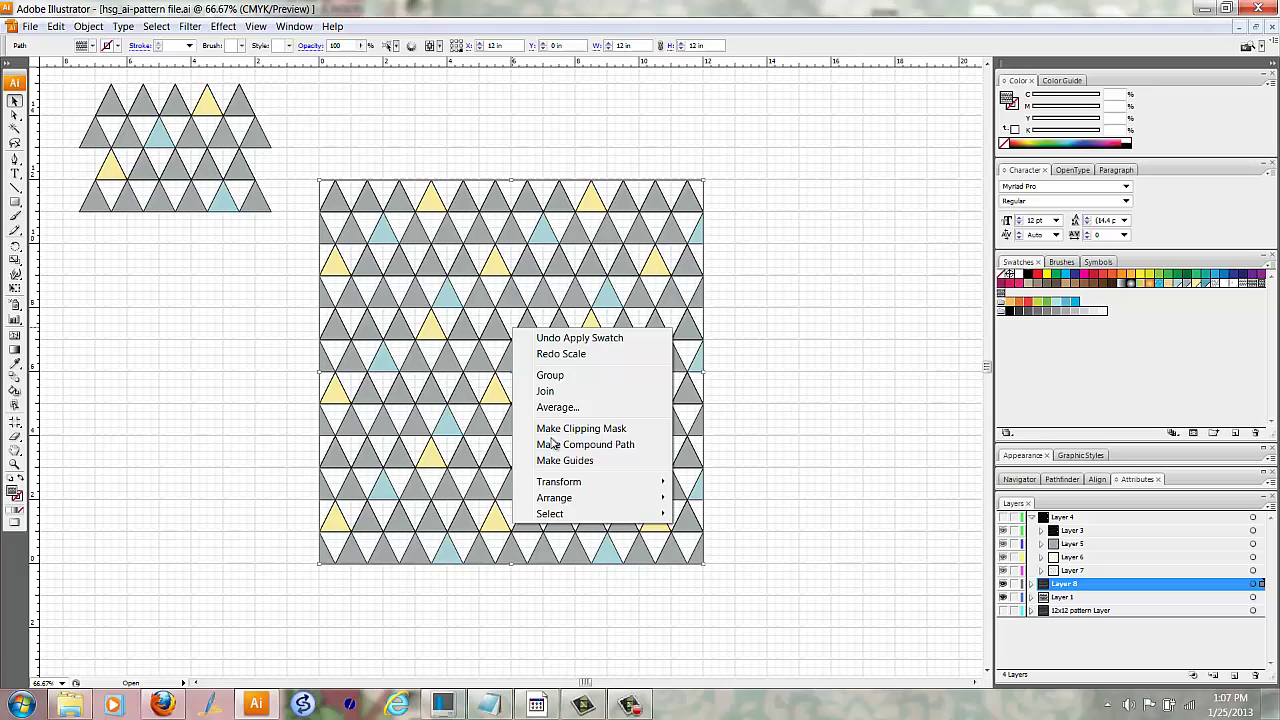
pyautogui.moveTo(574, 487)
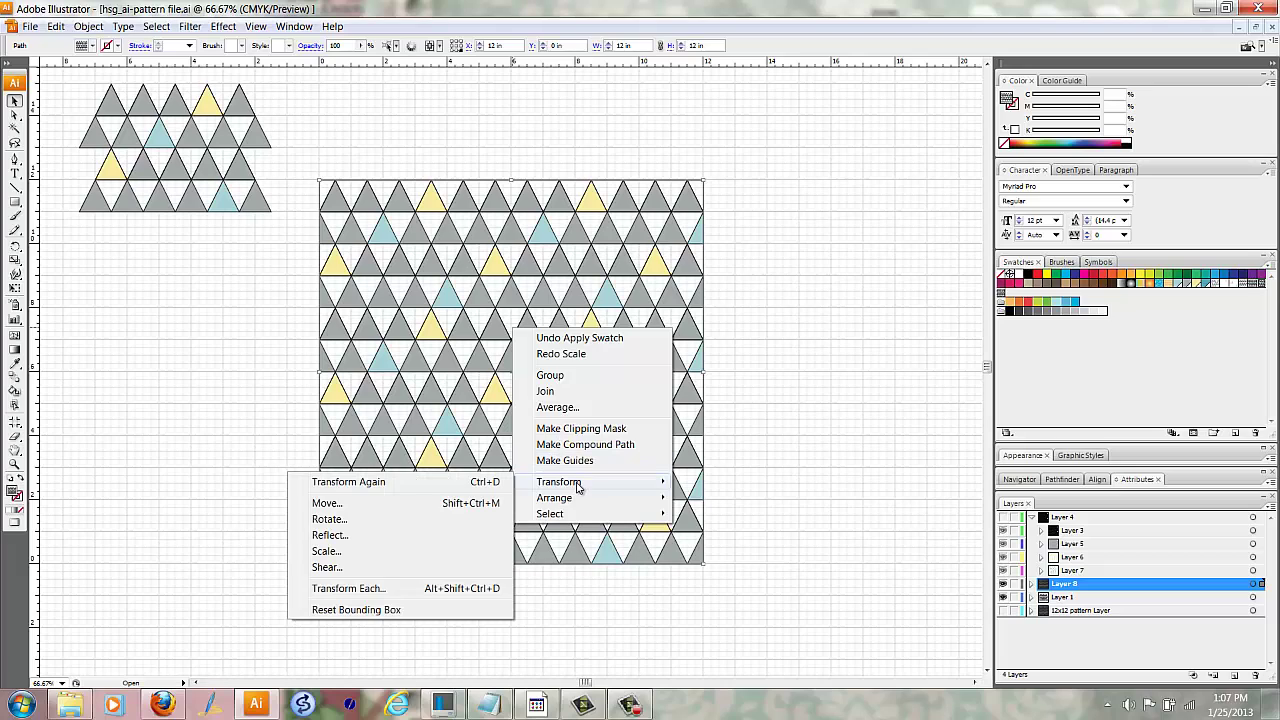
pyautogui.click(353, 552)
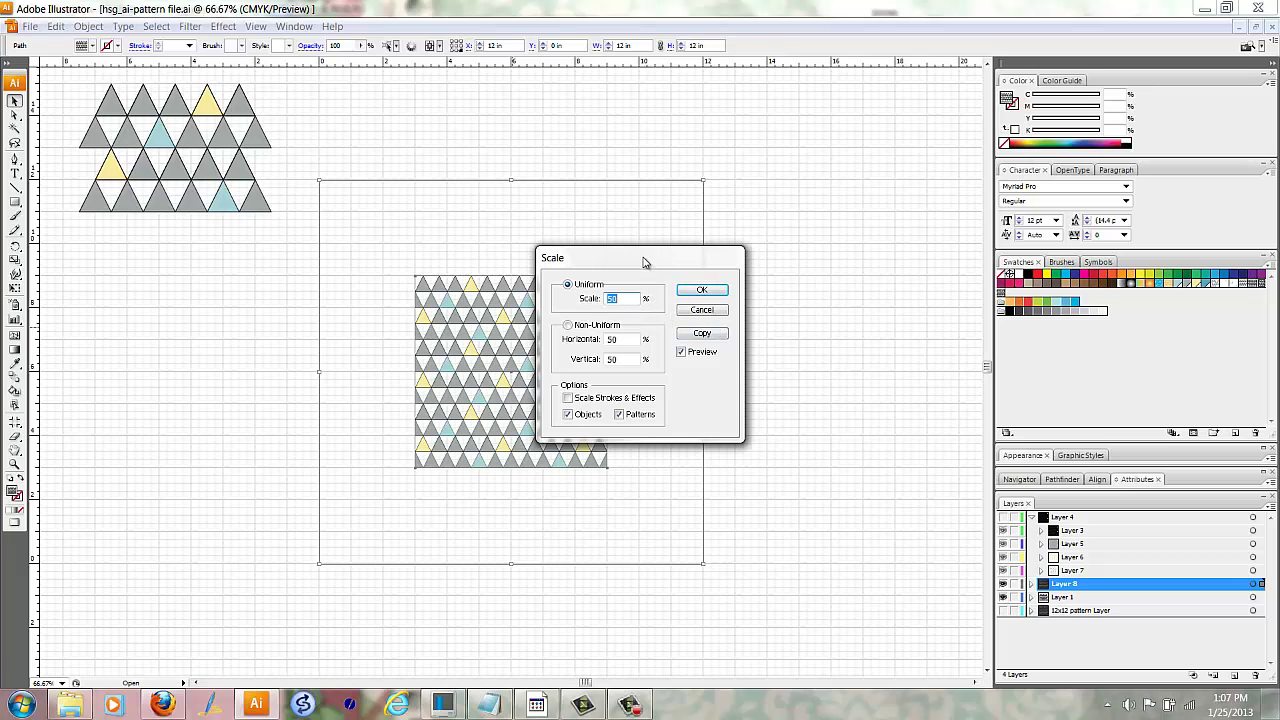
pyautogui.moveTo(643, 257); pyautogui.dragTo(820, 200)
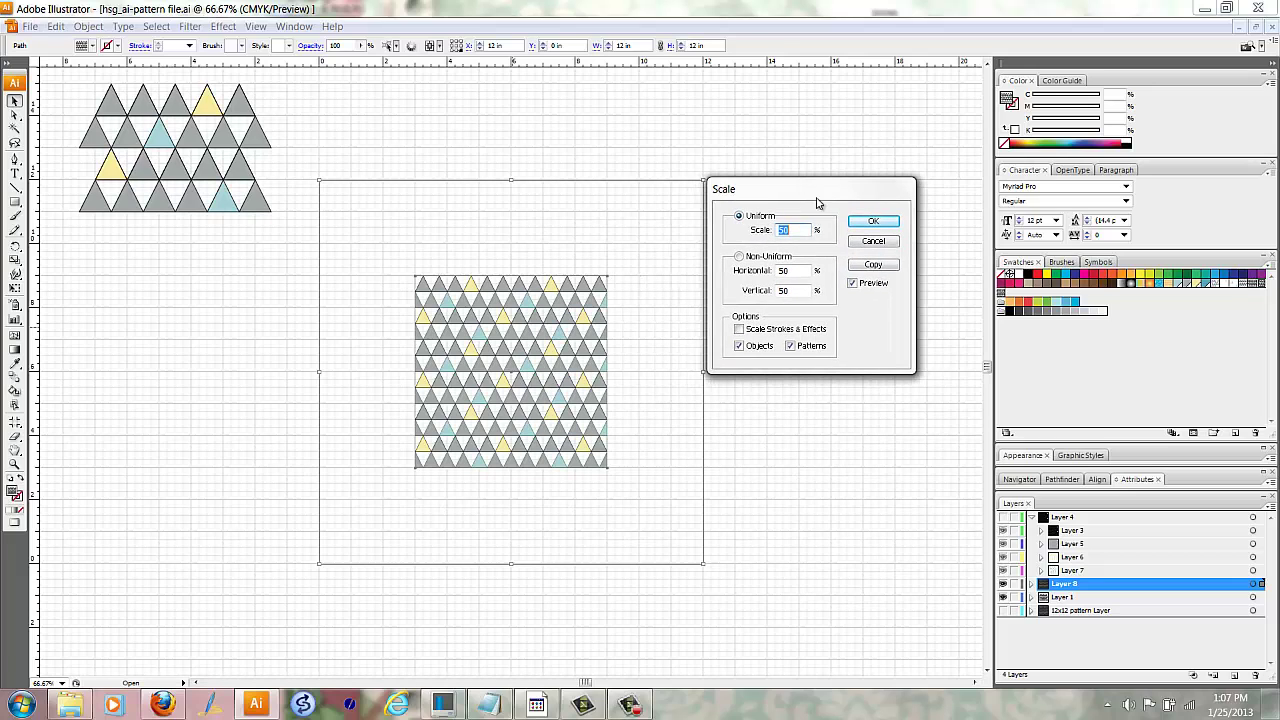
pyautogui.click(739, 346)
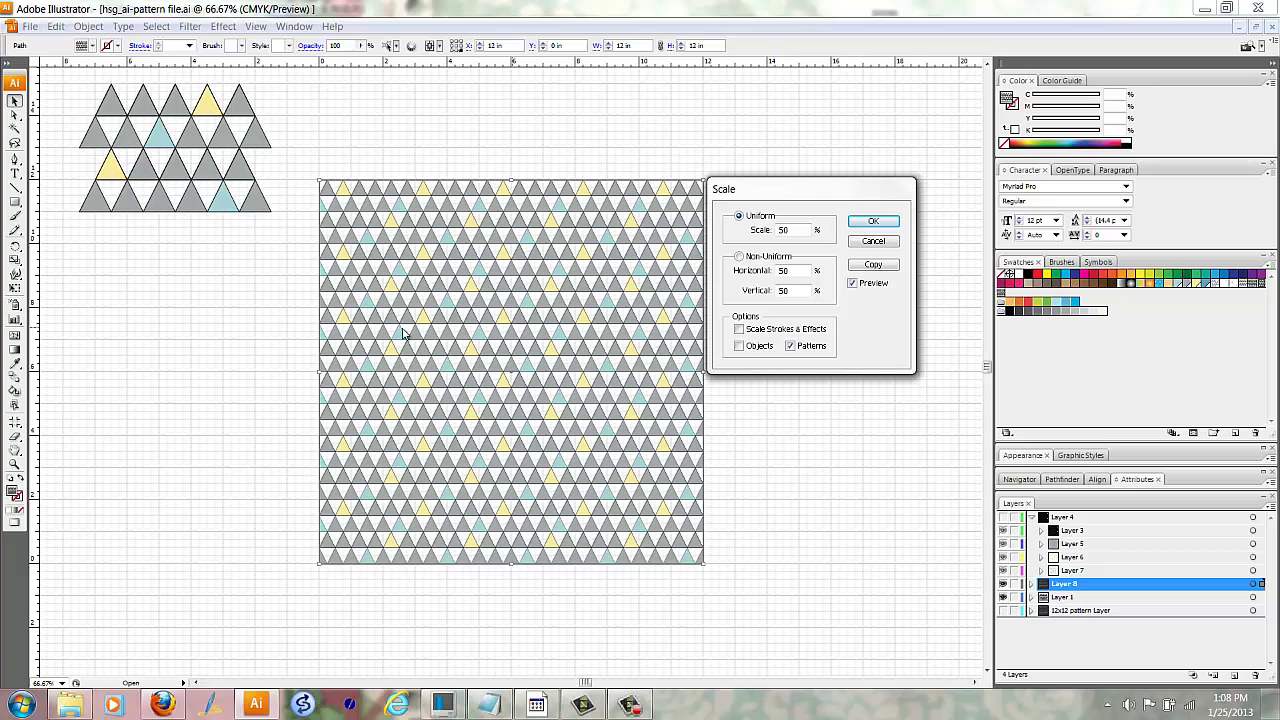
pyautogui.click(853, 284)
pyautogui.click(853, 285)
# Apply the 50% pattern scaling, then undo an accidental manual rotation of the square.
pyautogui.click(875, 224)
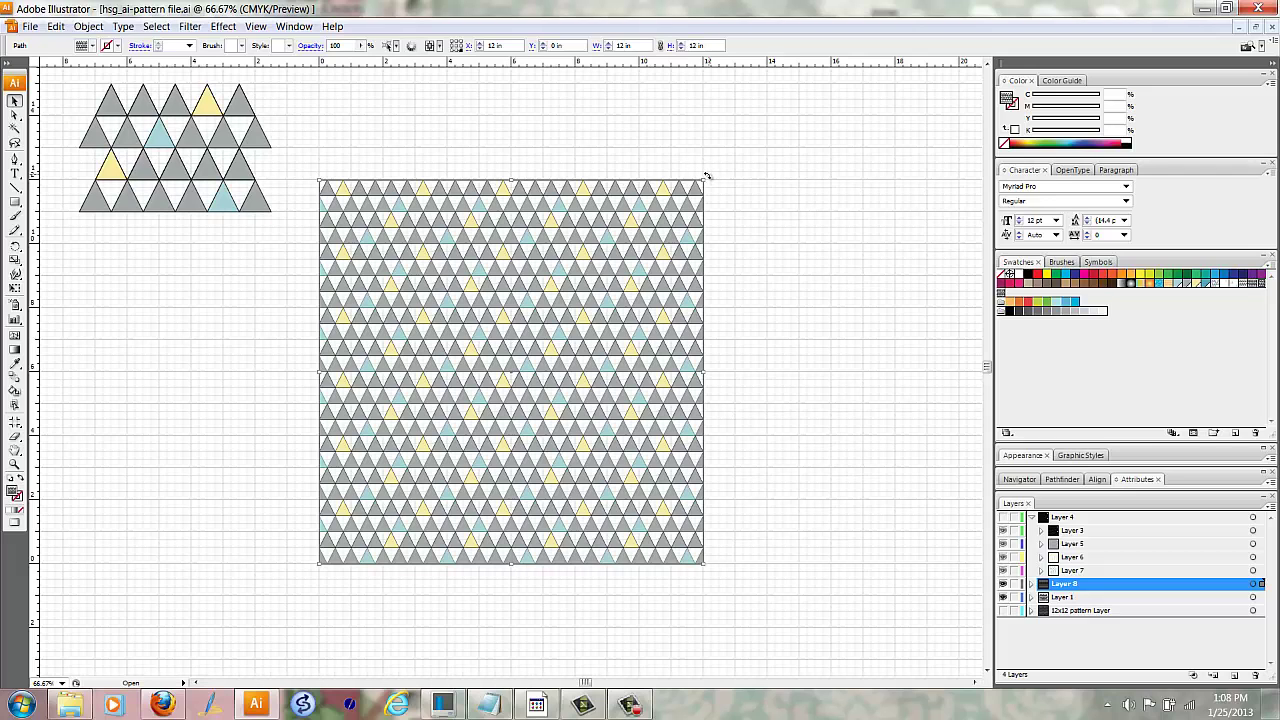
pyautogui.moveTo(706, 176); pyautogui.dragTo(743, 234)
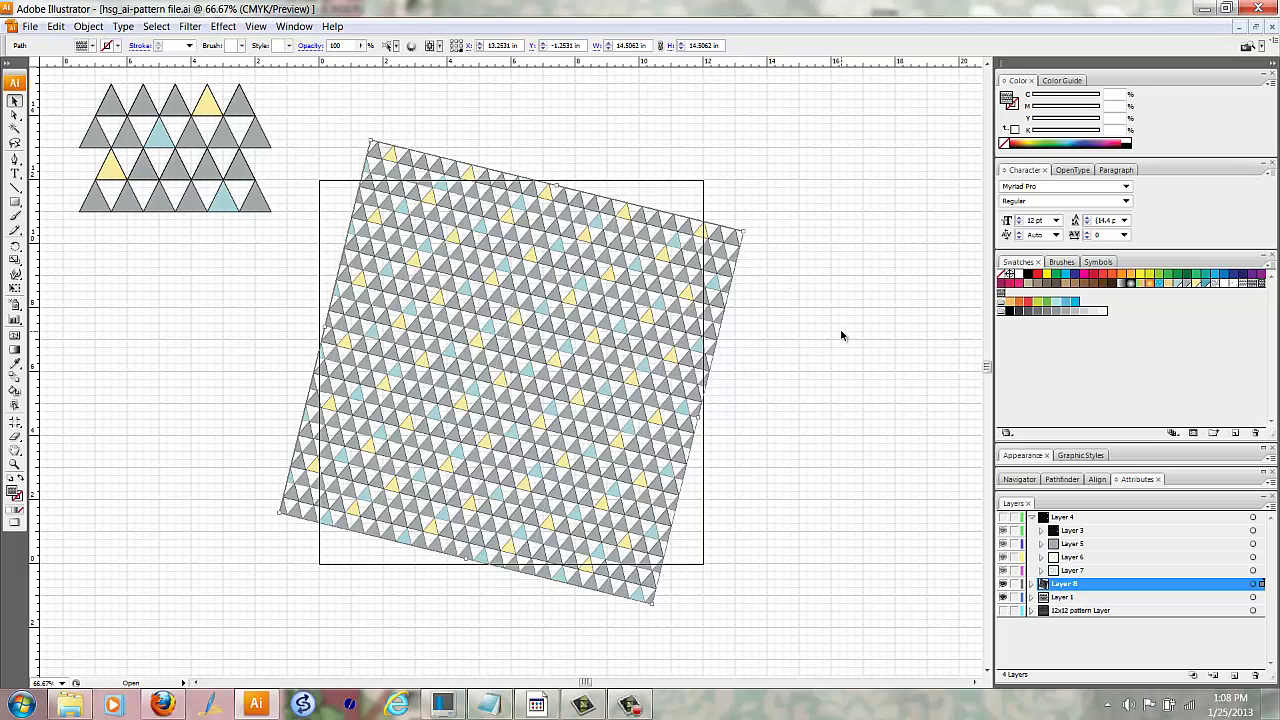
pyautogui.hotkey('ctrl', 'z')
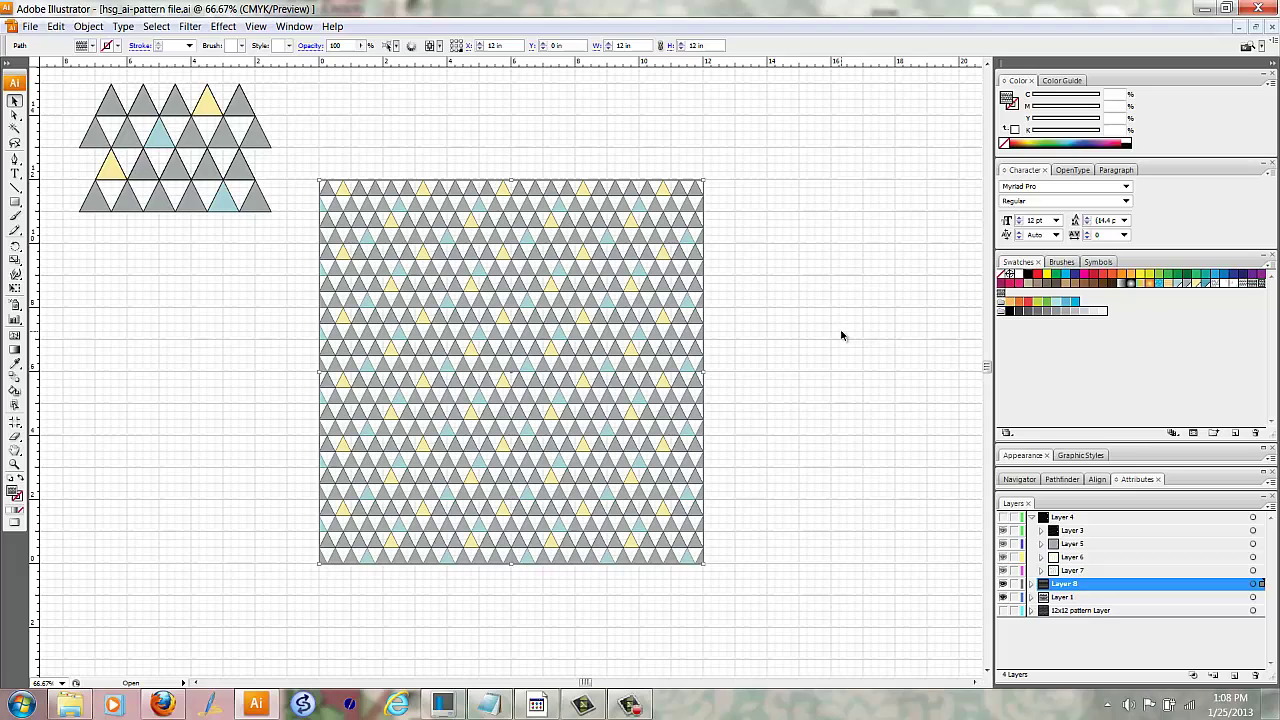
# Rotate only the pattern inside the square by -15° using Transform > Rotate.
pyautogui.rightClick(469, 353)
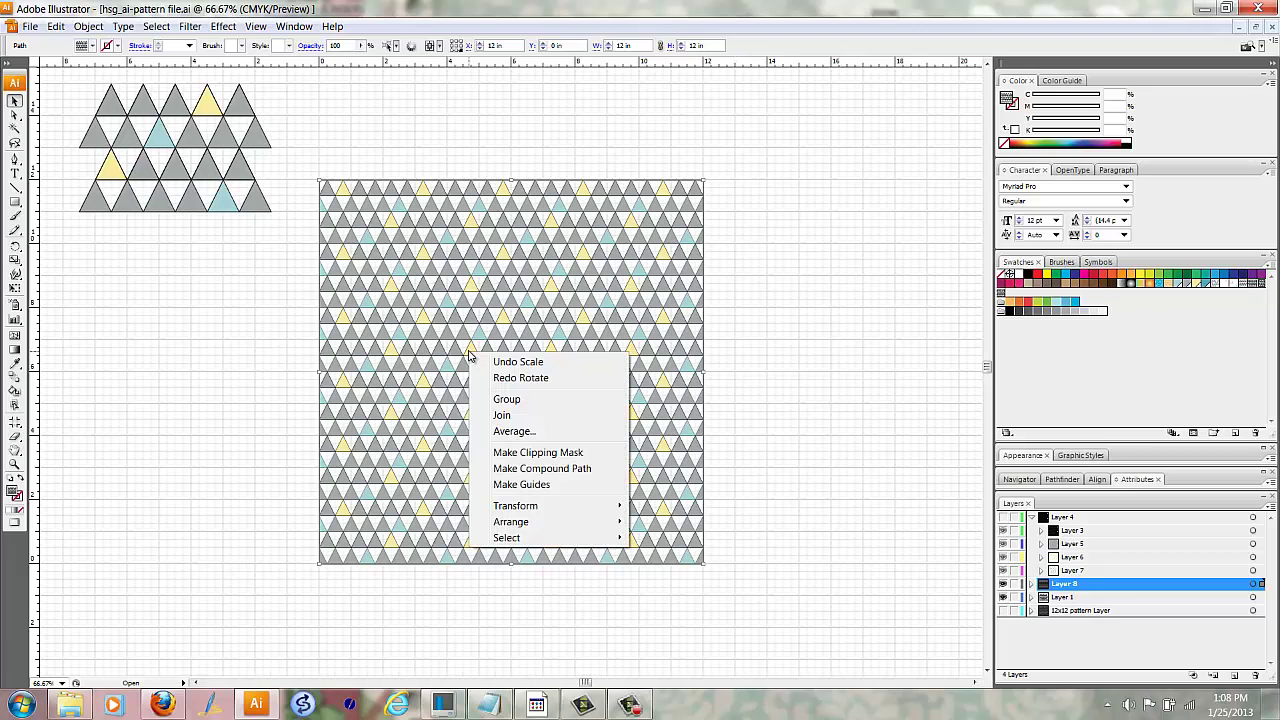
pyautogui.moveTo(549, 507)
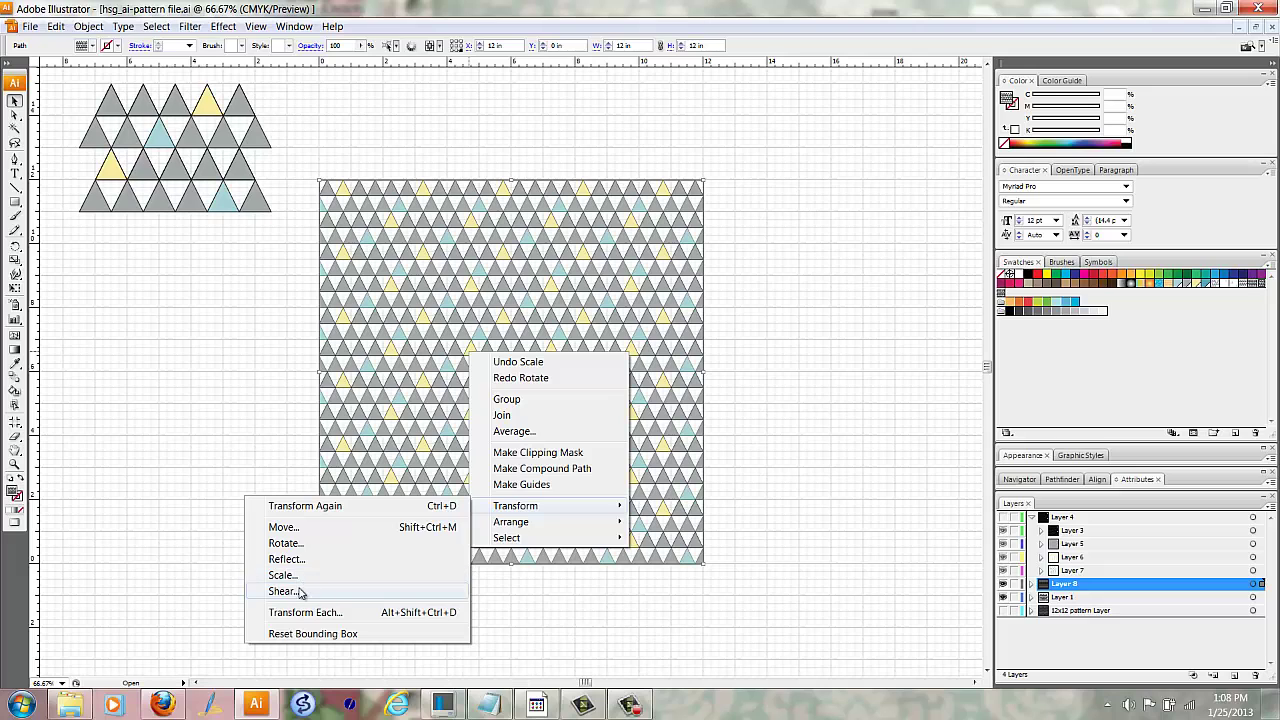
pyautogui.click(290, 544)
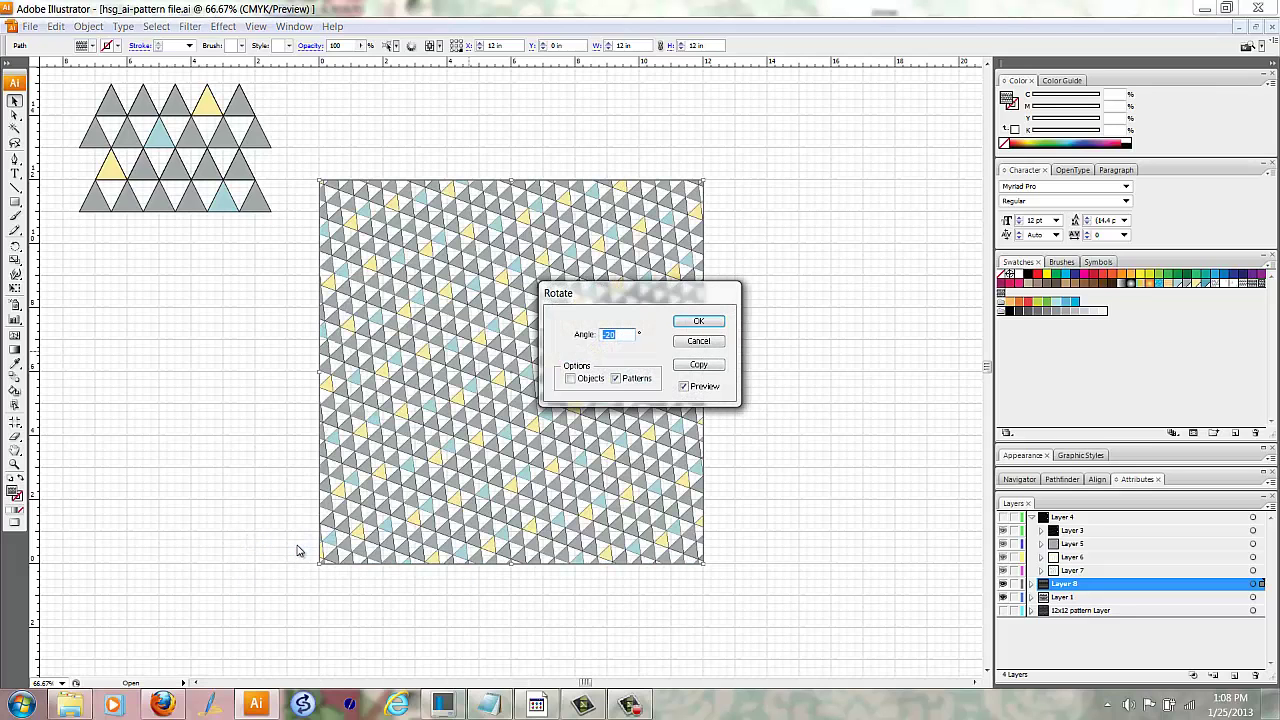
pyautogui.click(686, 388)
pyautogui.click(684, 388)
pyautogui.doubleClick(617, 336)
pyautogui.click(685, 388)
pyautogui.click(685, 387)
pyautogui.click(685, 387)
pyautogui.doubleClick(604, 336)
pyautogui.write('-15')
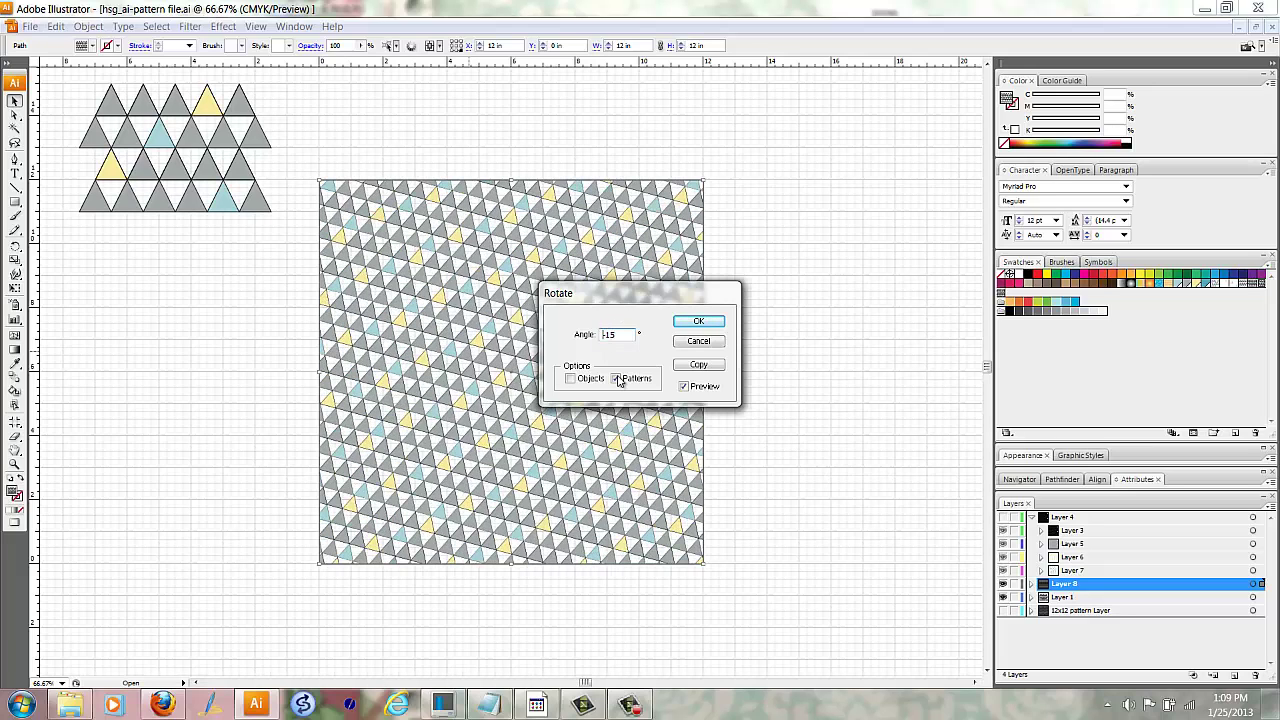
pyautogui.click(699, 323)
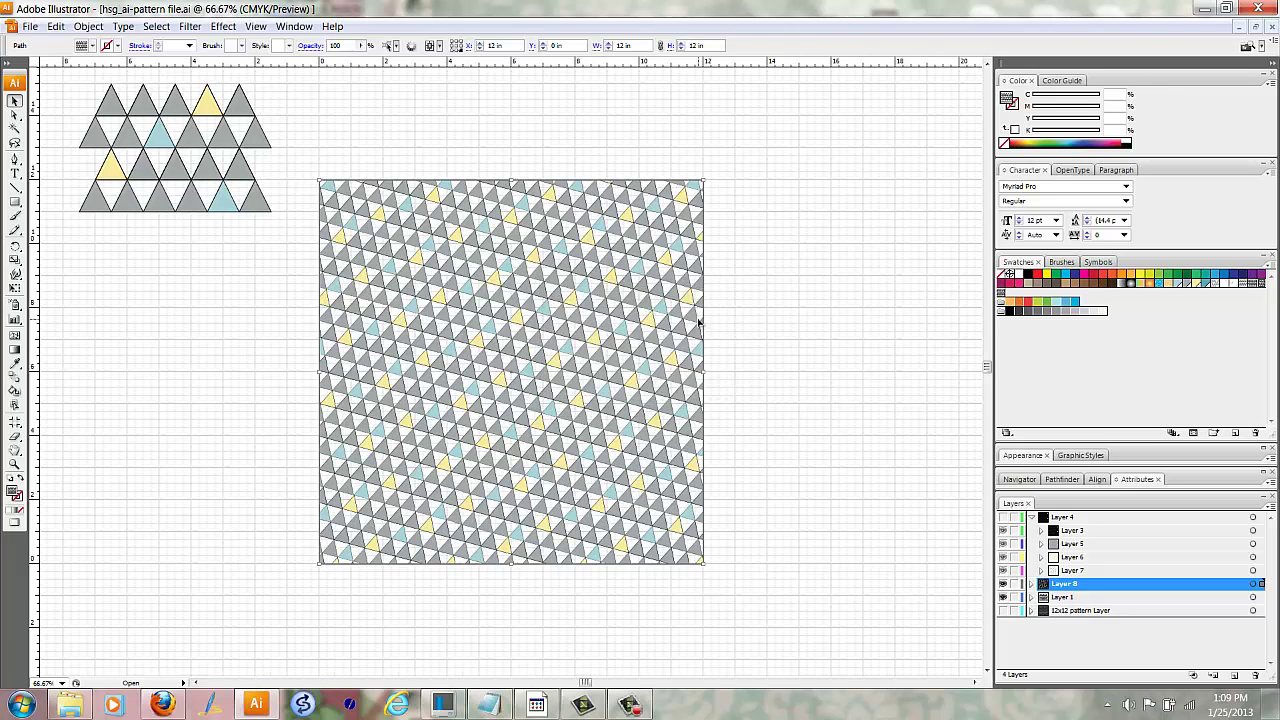